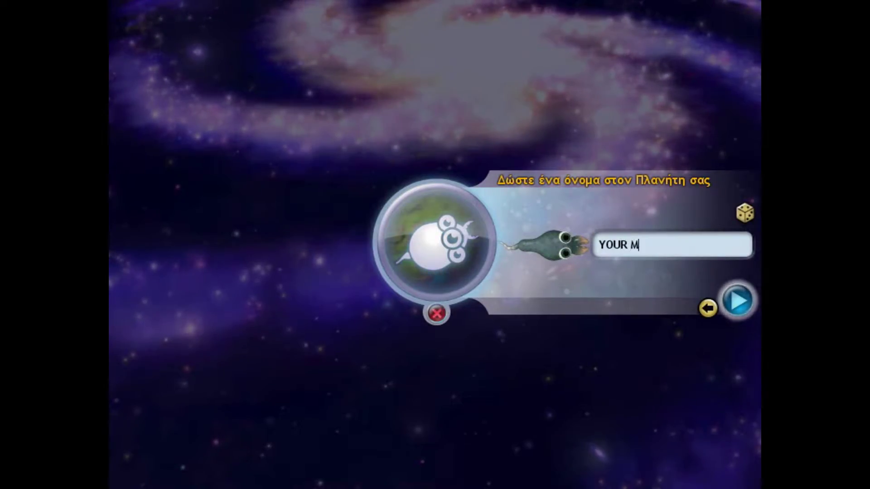
type("MMY")
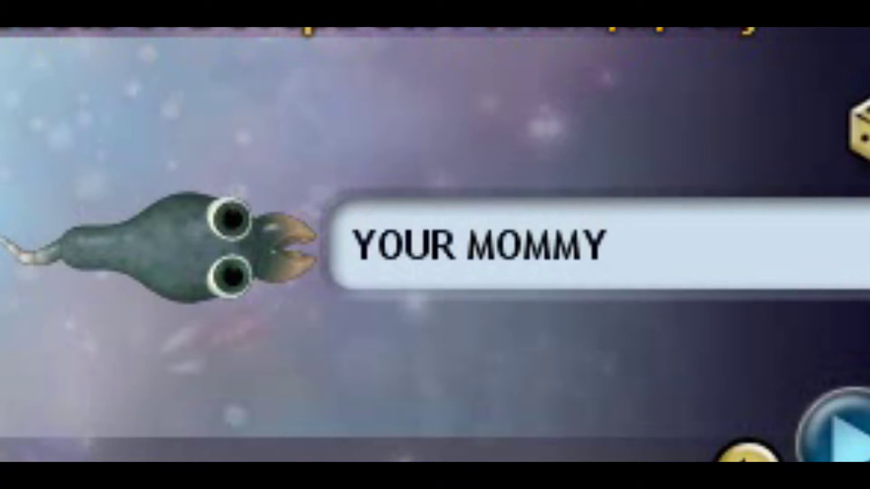